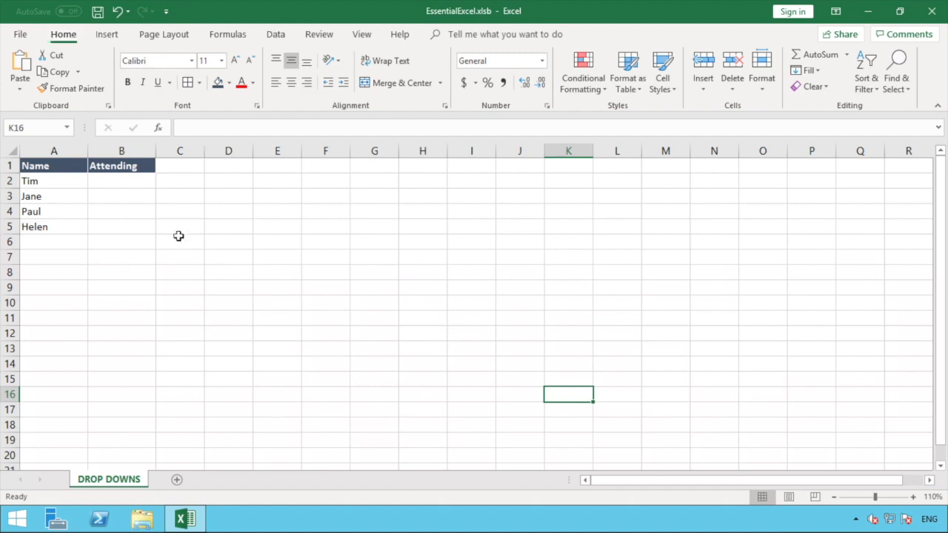
Apply list data validation to cells B2:B5 under Attending, with the source entries Declined,Accepted.
click(124, 183)
drag(125, 182, 114, 228)
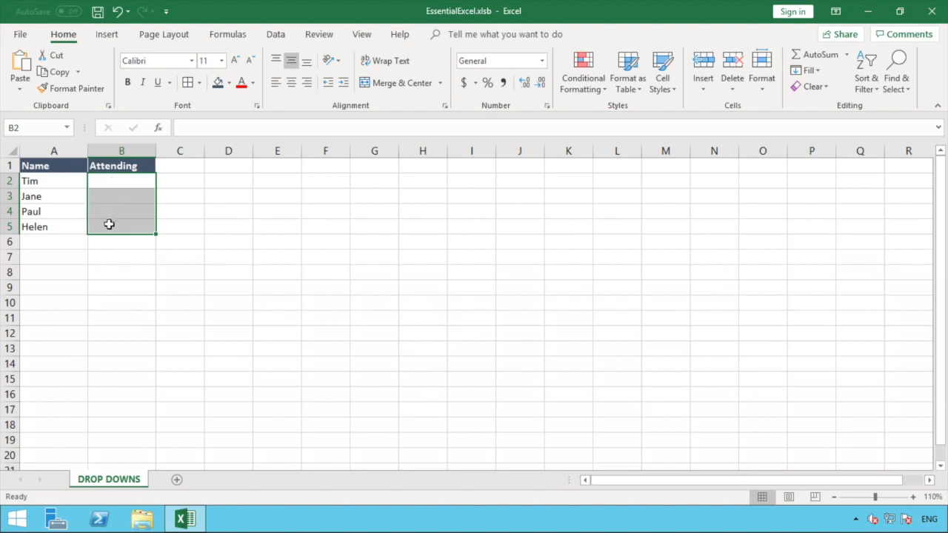
click(276, 37)
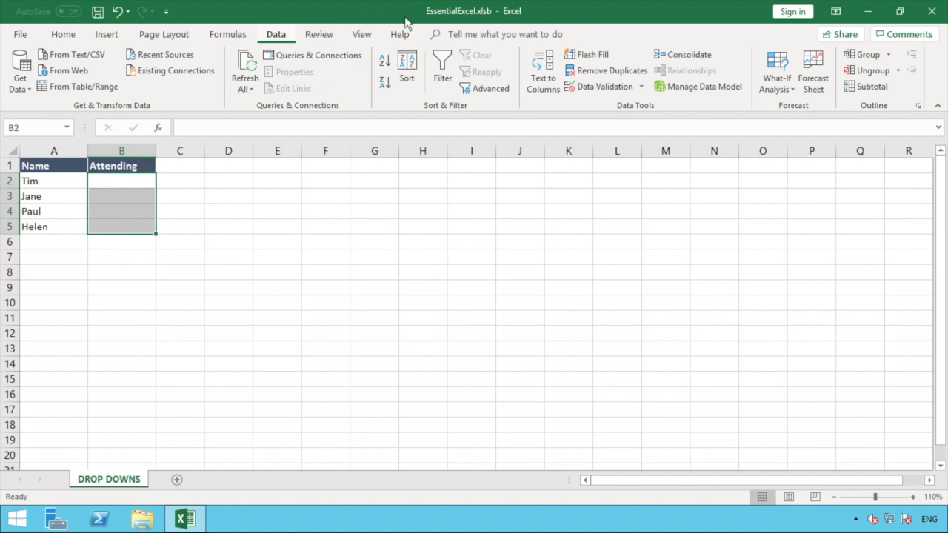
click(612, 91)
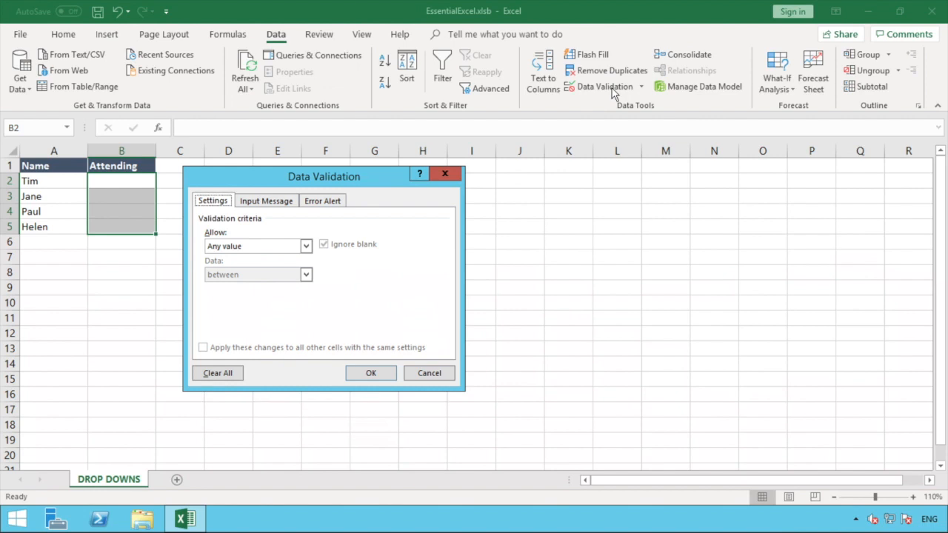
drag(354, 185, 436, 139)
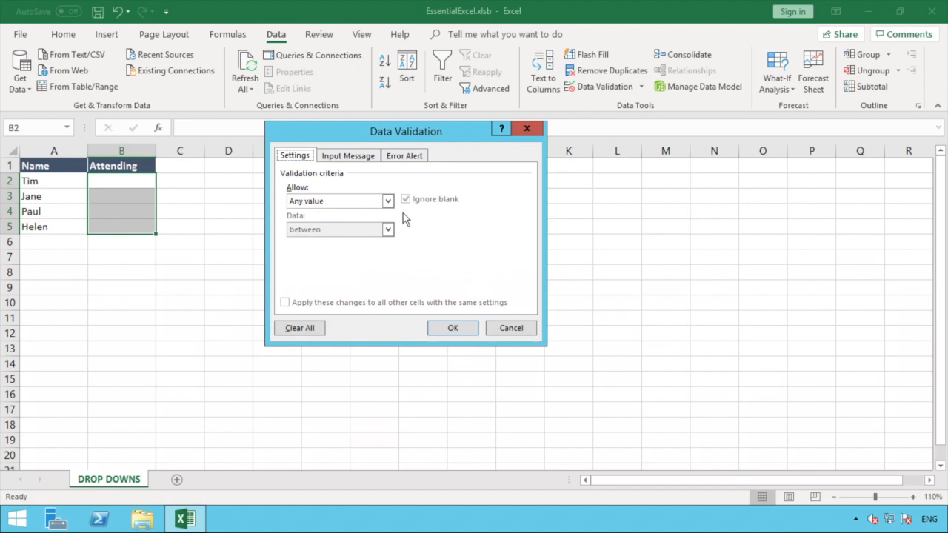
click(387, 202)
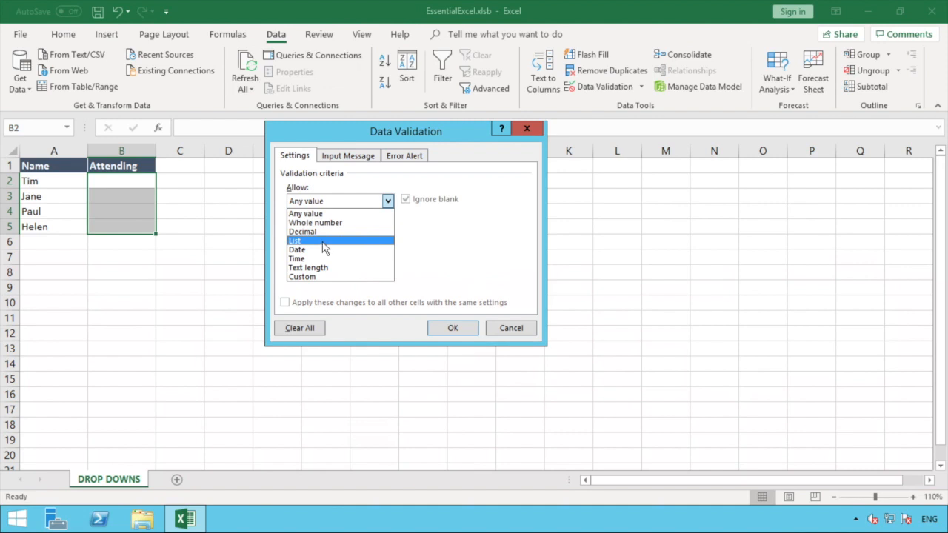
click(324, 240)
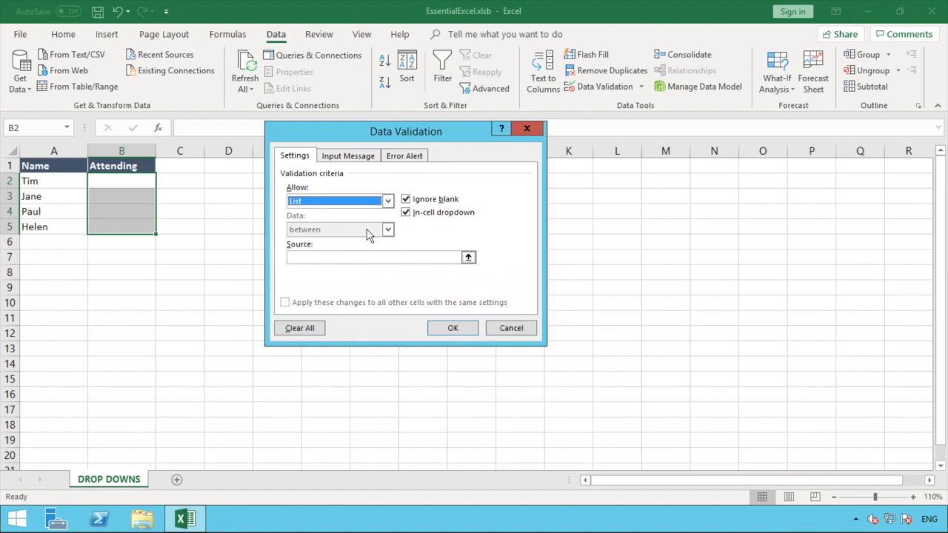
click(300, 257)
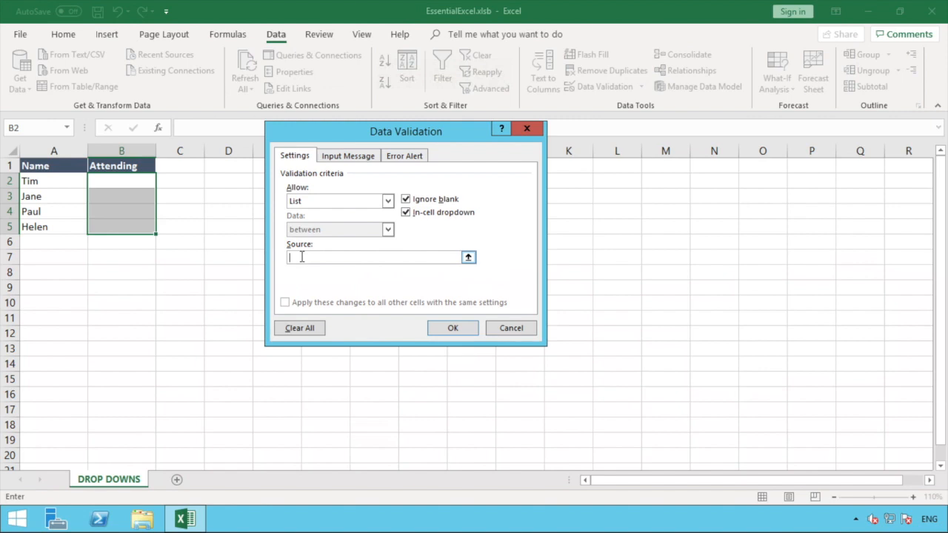
text(Declined)
text(,Accepted)
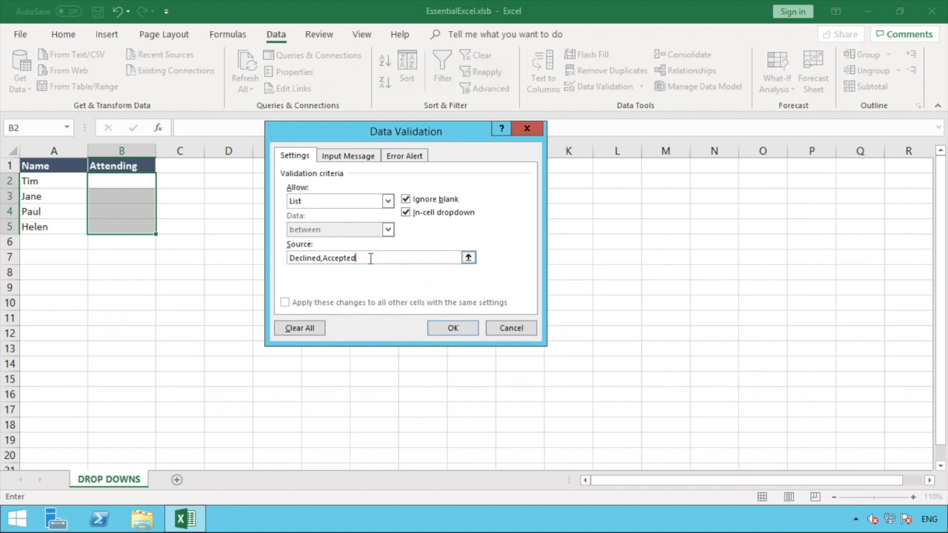
click(452, 328)
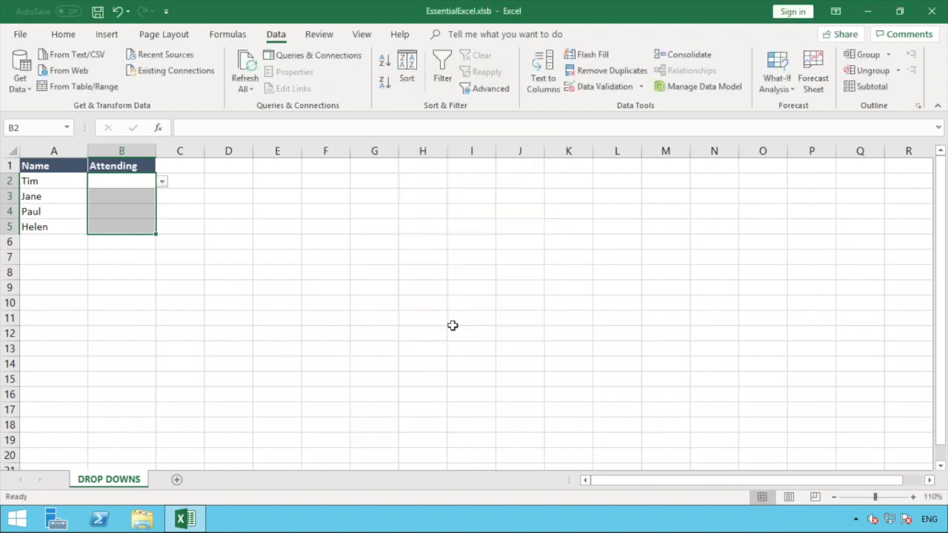
Choose Accepted for cell B2 and Declined for cell B3 from their in-cell dropdown lists.
click(197, 201)
click(143, 180)
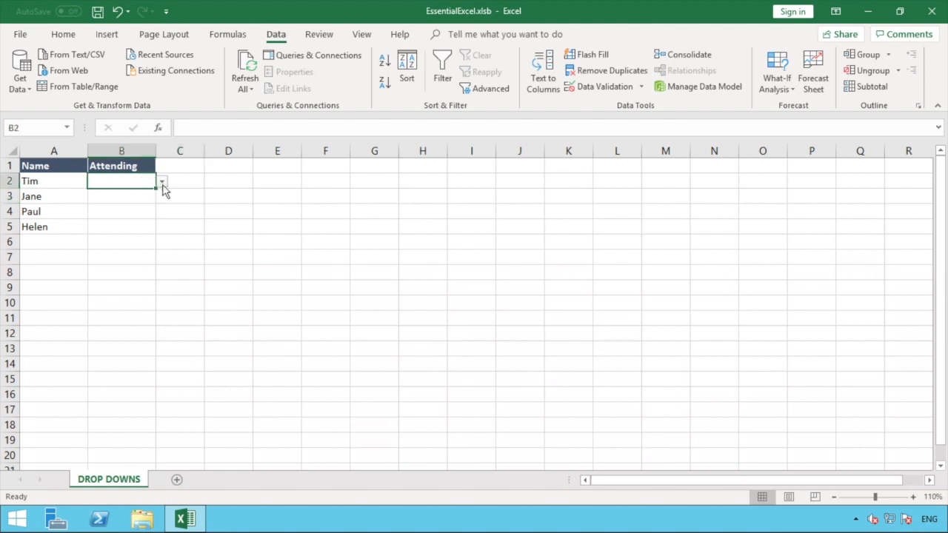
click(162, 183)
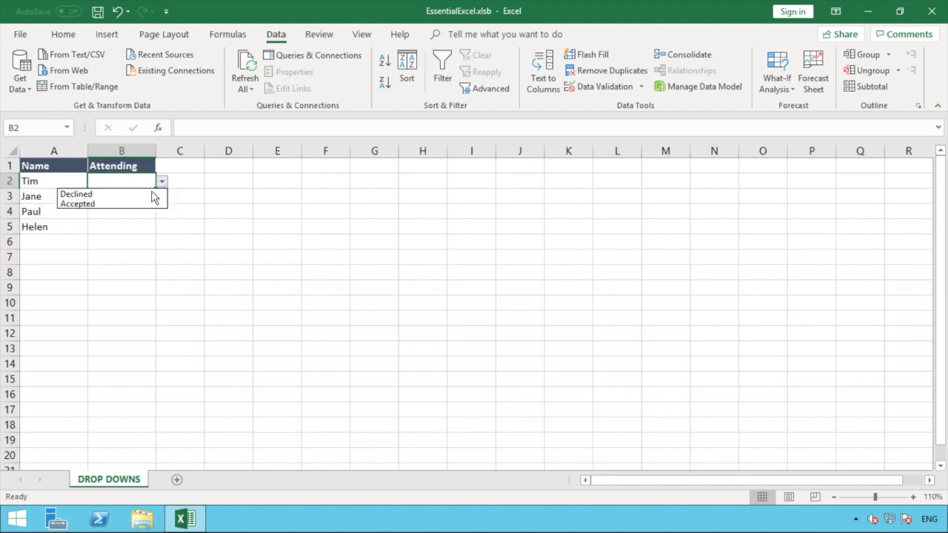
click(151, 205)
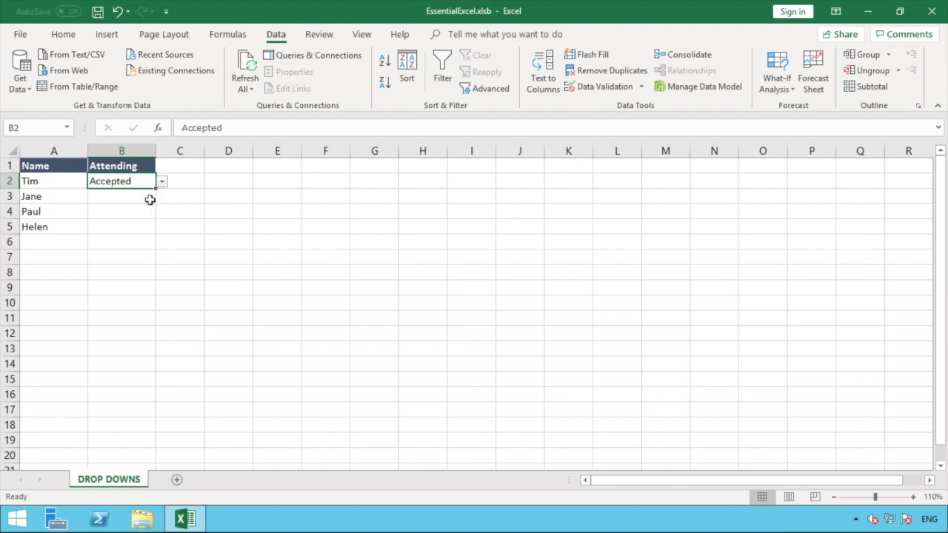
click(146, 197)
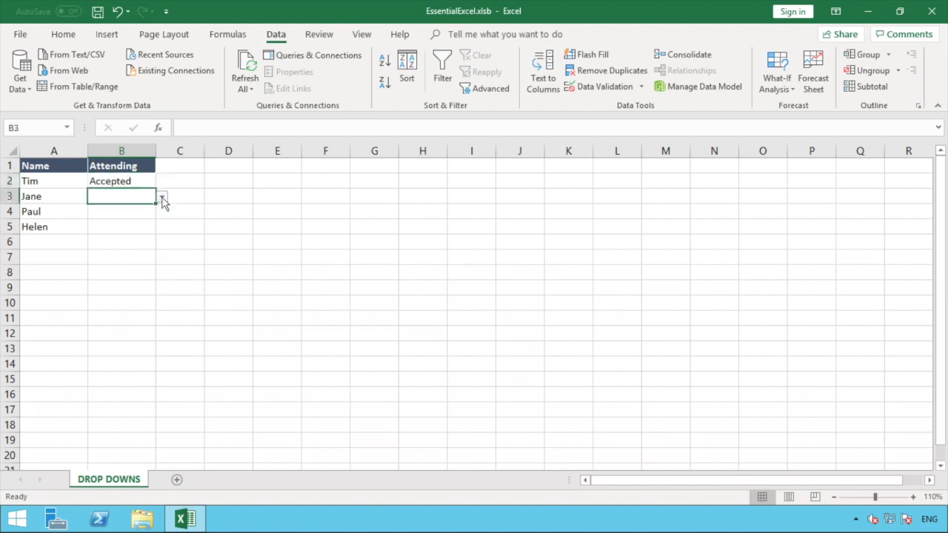
click(162, 199)
click(162, 200)
click(162, 199)
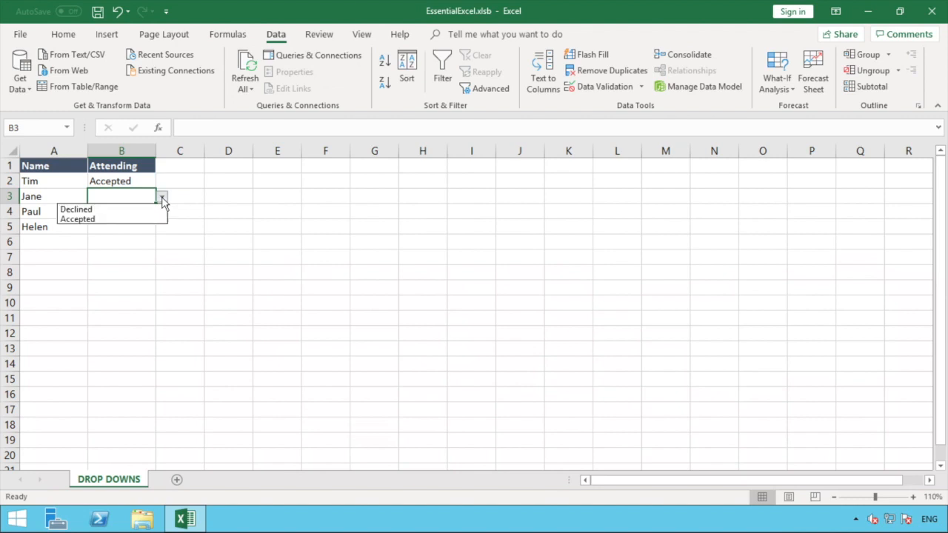
click(134, 209)
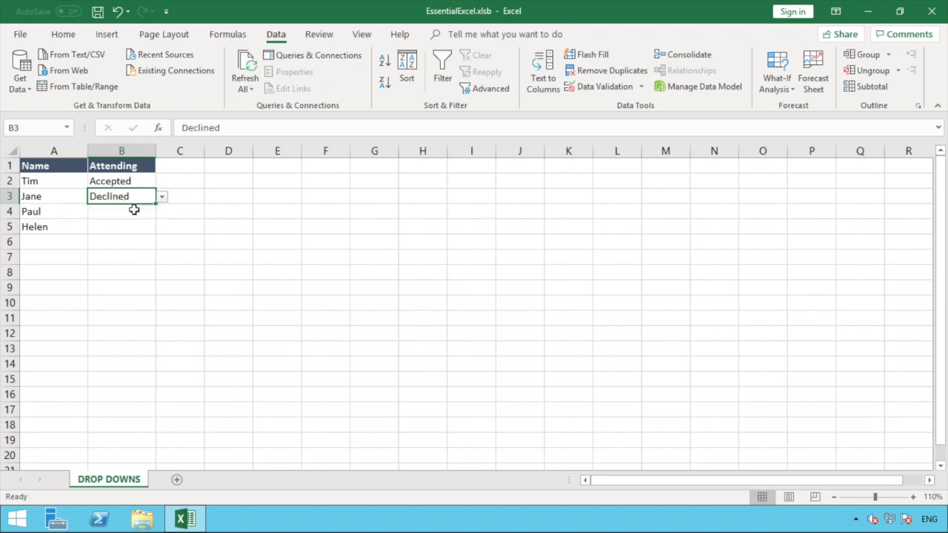
Choose Accepted for cell B4 and Declined for cell B5 from their in-cell dropdown lists.
click(134, 210)
click(166, 213)
click(145, 210)
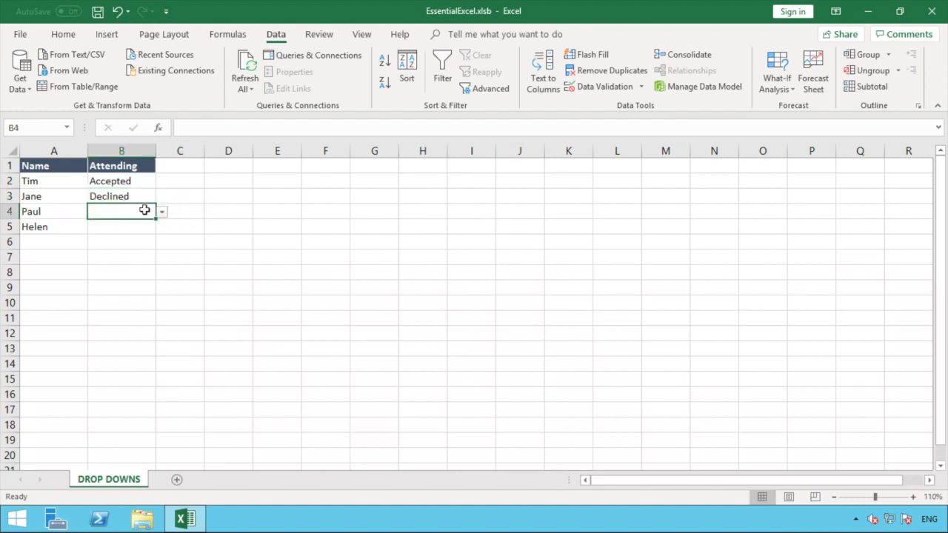
click(161, 212)
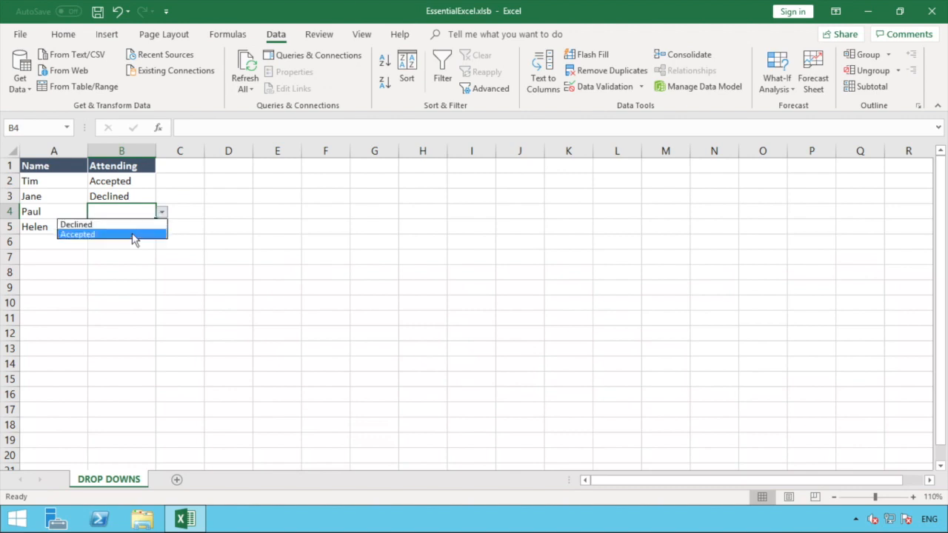
click(134, 235)
click(133, 227)
click(162, 228)
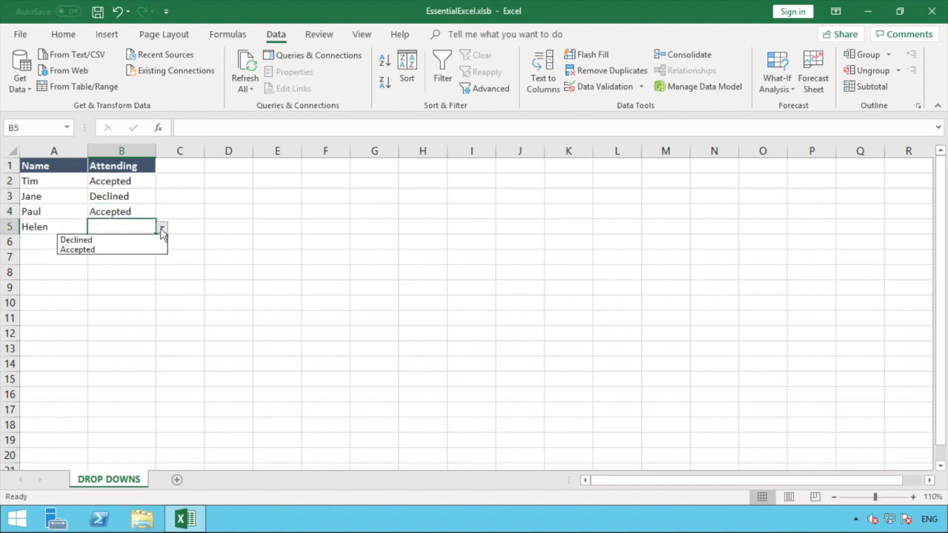
click(127, 240)
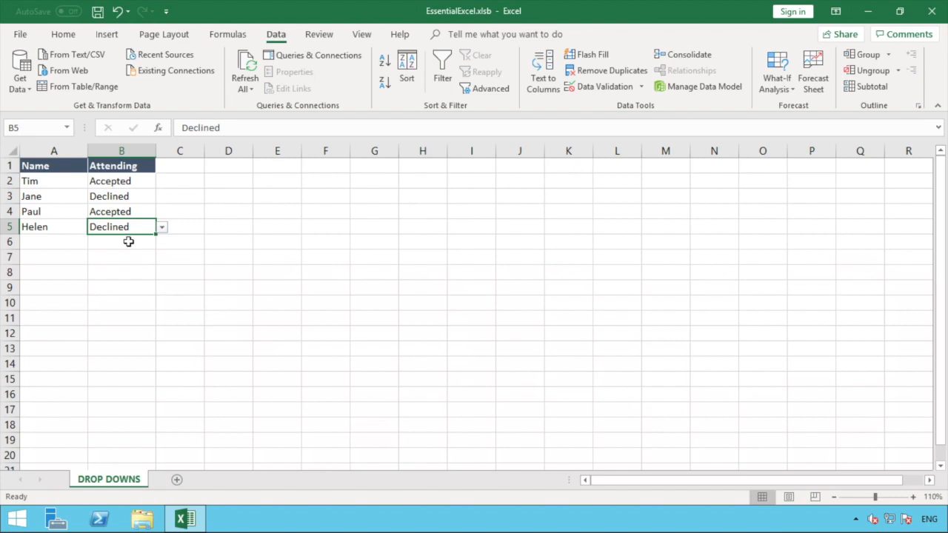
click(128, 242)
click(131, 228)
drag(138, 226, 135, 197)
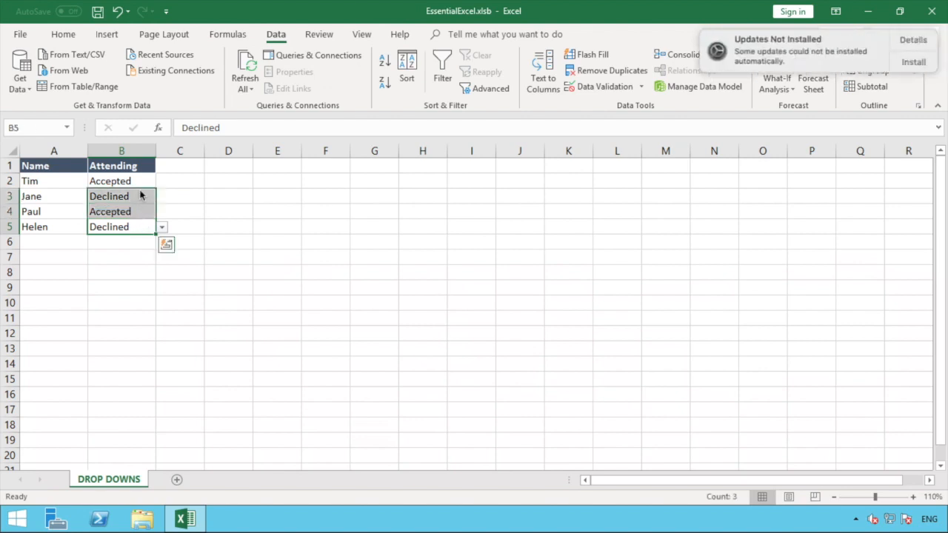
Postpone the system update installation by an hour and dismiss the follow-up notification.
click(922, 63)
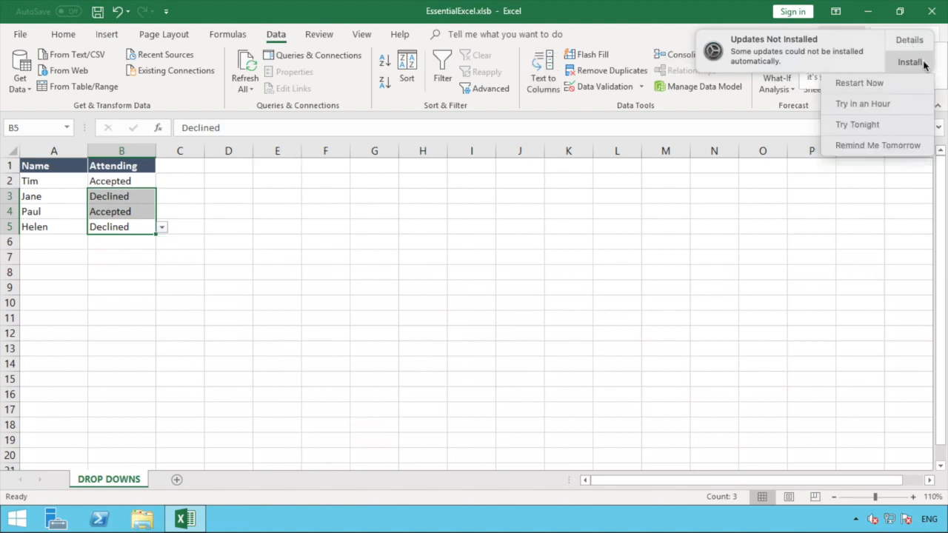
click(880, 112)
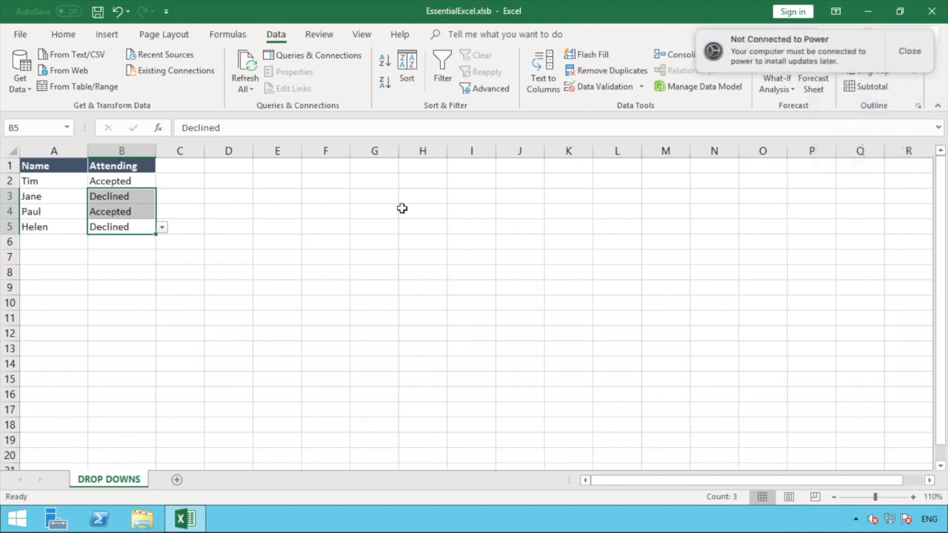
click(897, 71)
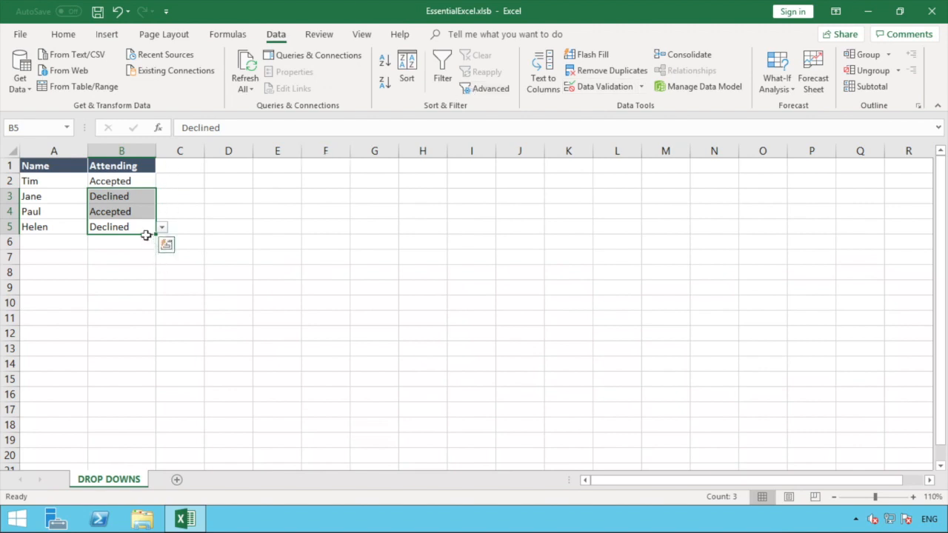
Add Maybe as a third entry to the validation list source for cells B2:B5.
click(143, 228)
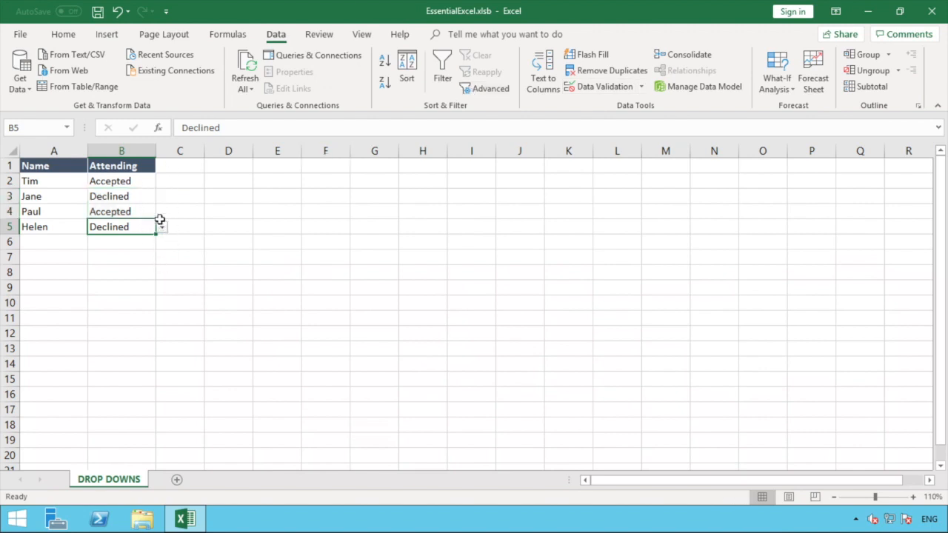
drag(137, 186, 128, 227)
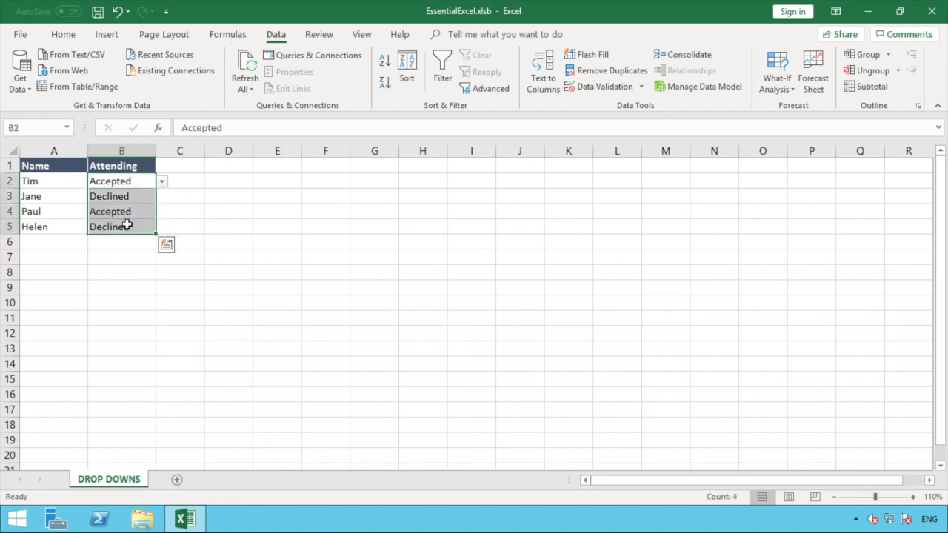
click(609, 94)
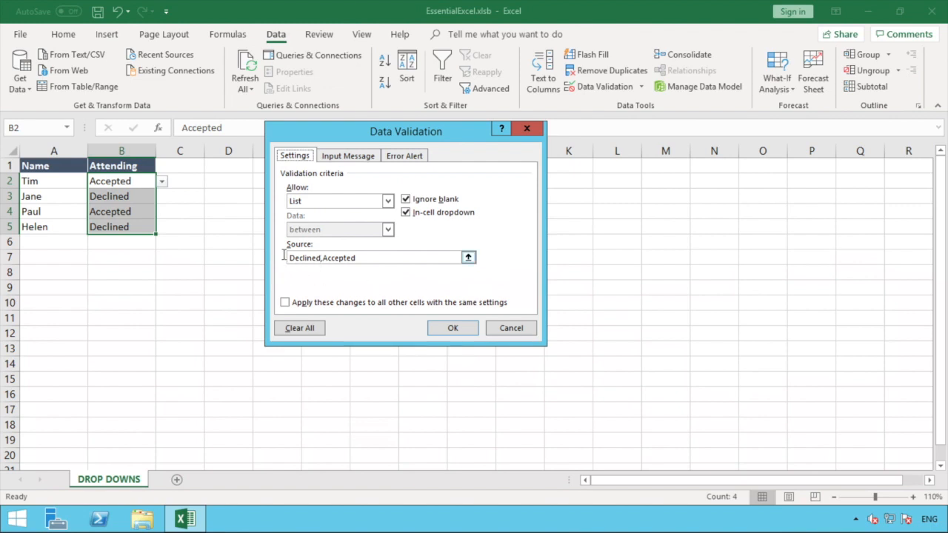
click(377, 259)
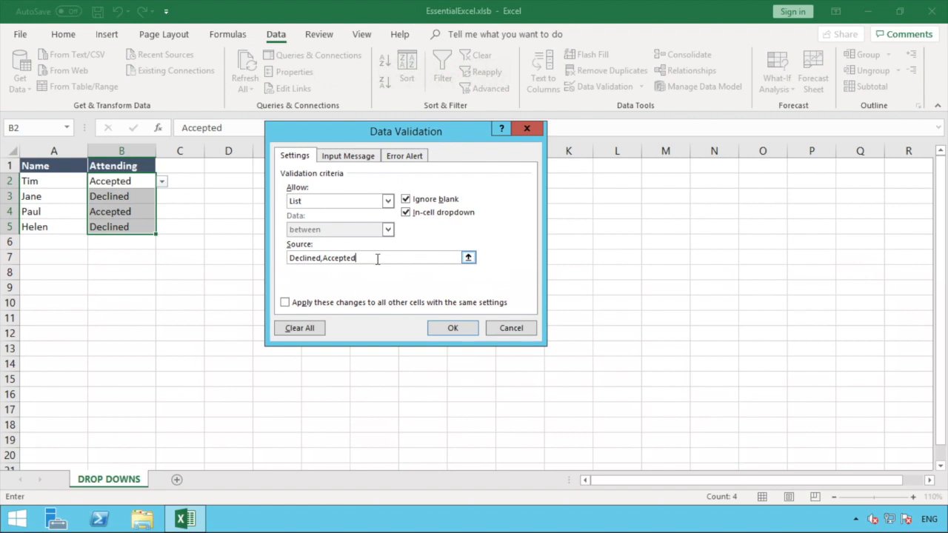
text(,Maybe)
click(451, 329)
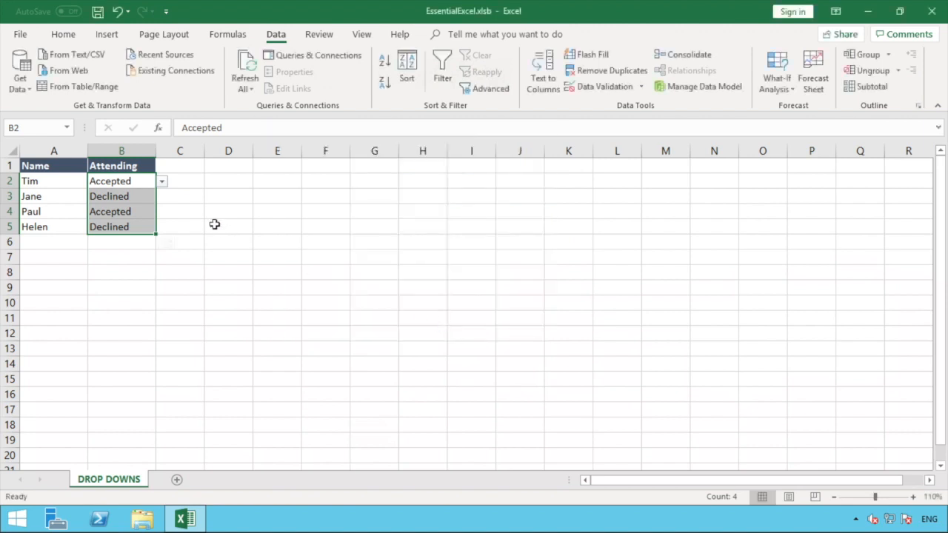
Expand the dropdown list in cell B3 to check its available choices, leaving the cell's value as it is.
click(151, 199)
click(161, 197)
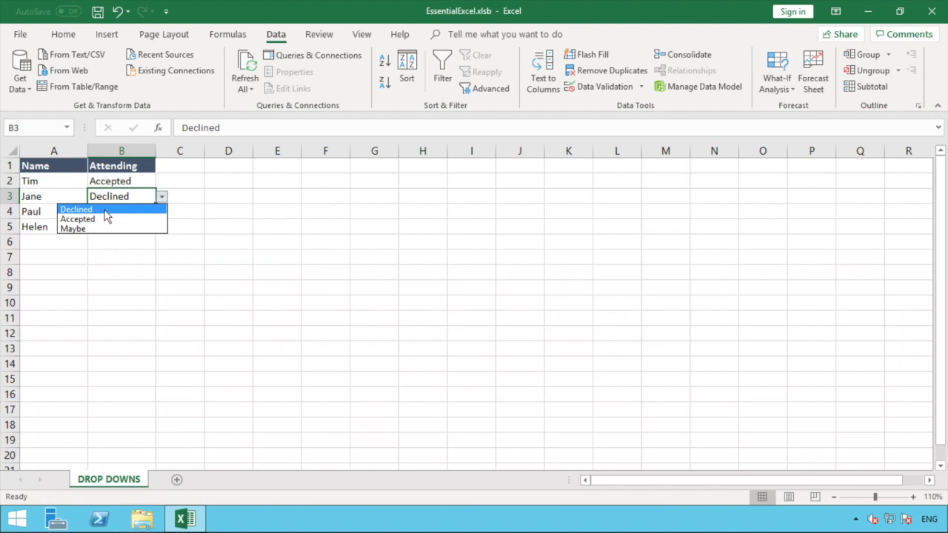
click(219, 198)
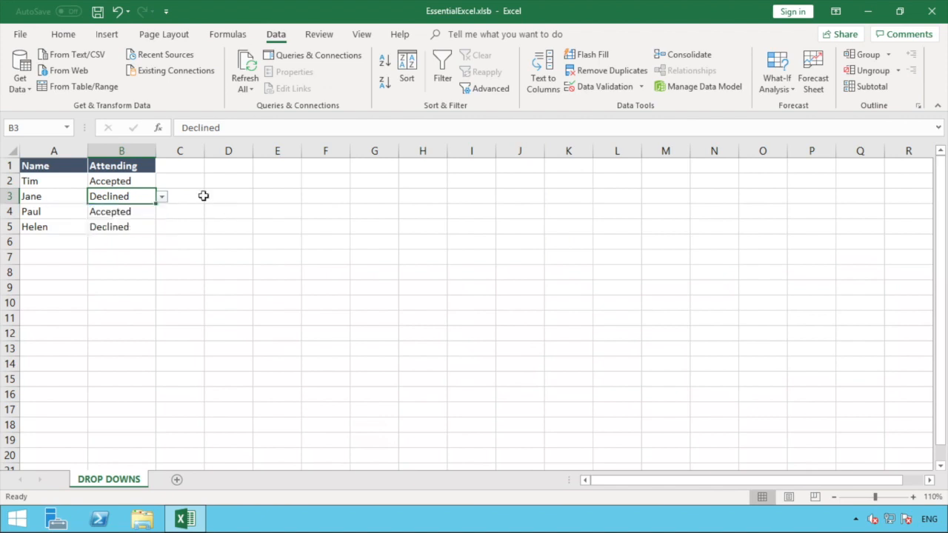
click(198, 195)
click(196, 211)
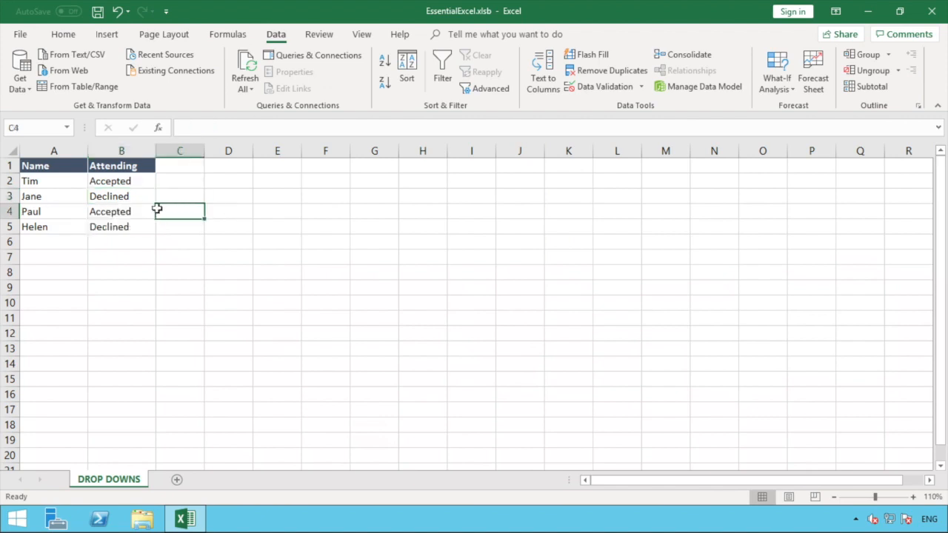
Clear all data validation settings from cells B2:B5 to remove their in-cell dropdown lists.
click(126, 211)
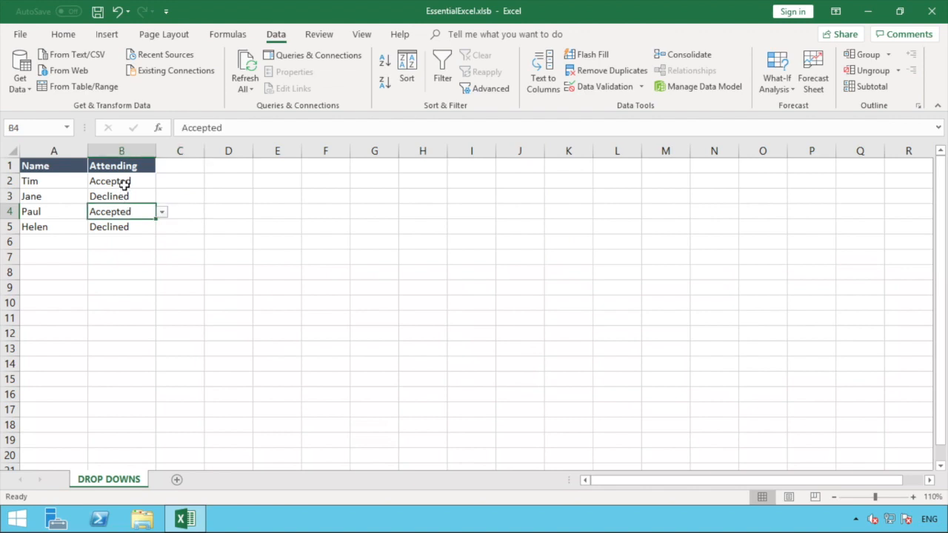
click(123, 185)
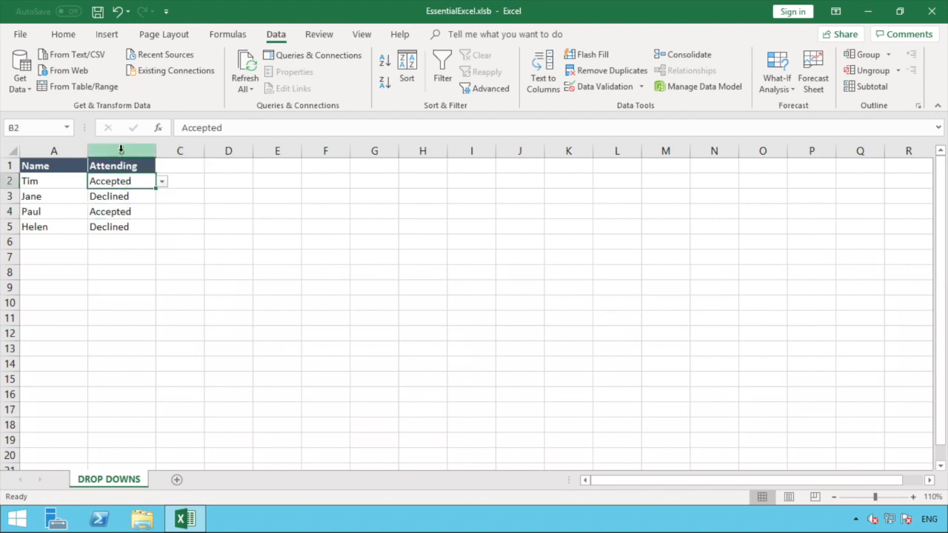
drag(118, 182, 116, 223)
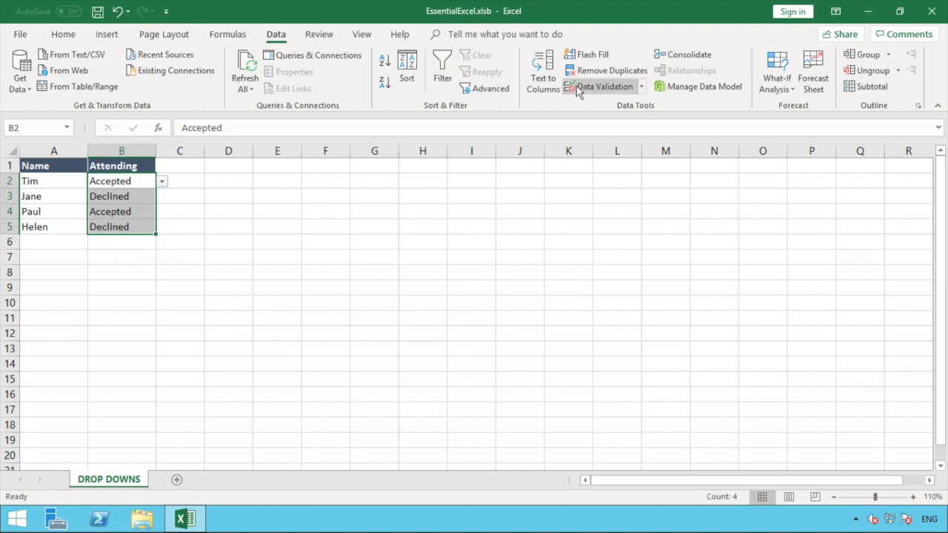
click(578, 87)
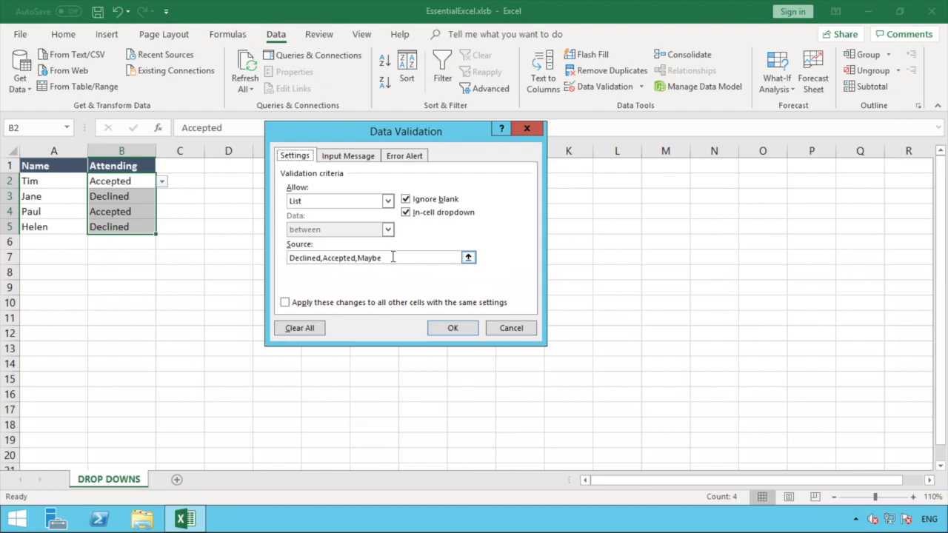
click(358, 259)
click(306, 331)
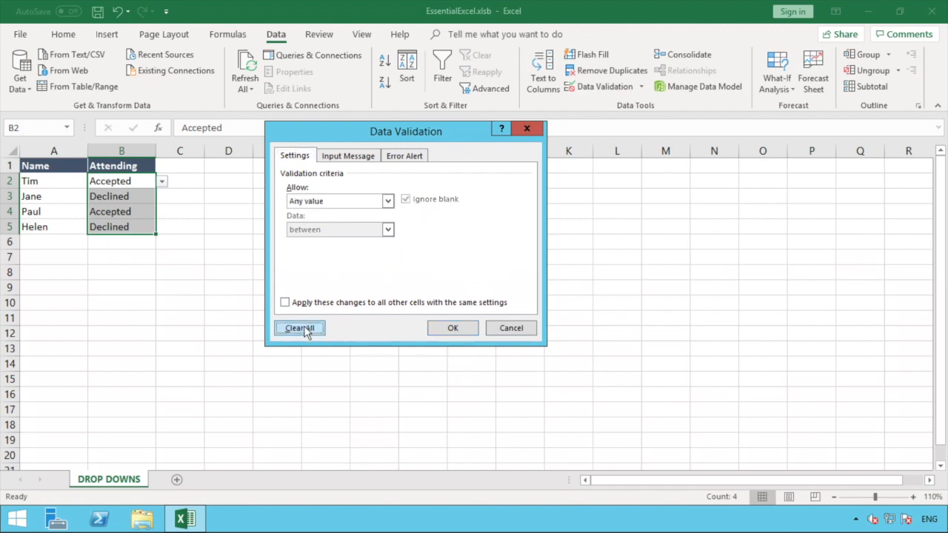
click(447, 333)
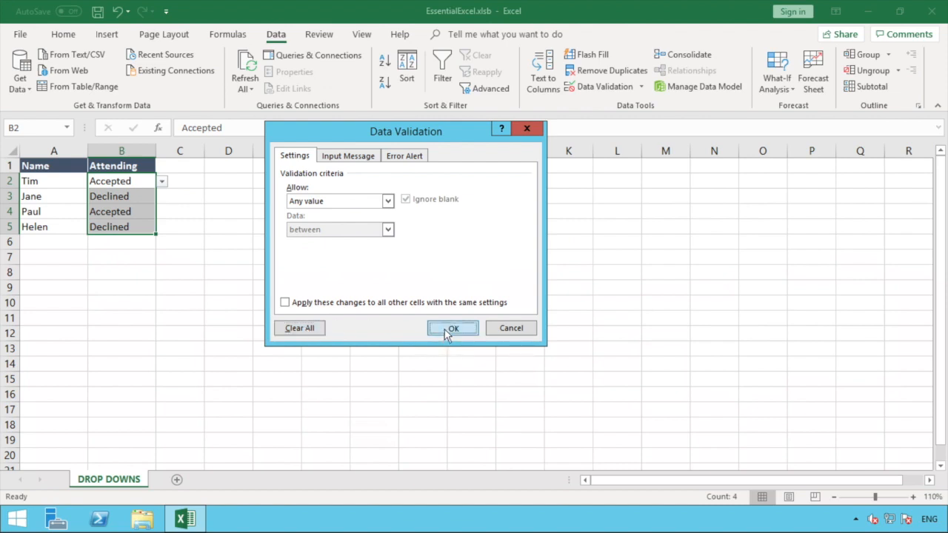
Check the Attending cells B2 to B5 individually for any remaining dropdown arrows.
click(186, 231)
click(145, 228)
click(141, 211)
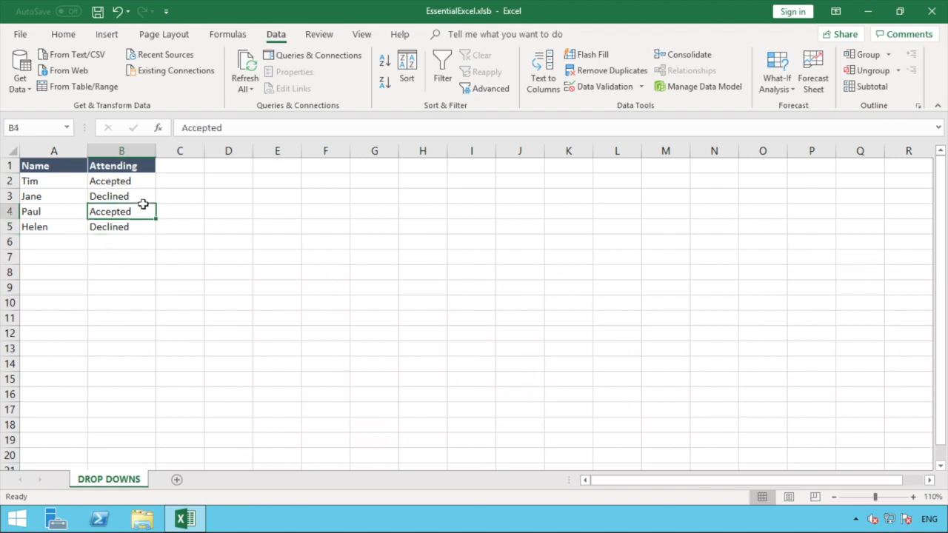
click(140, 194)
click(139, 180)
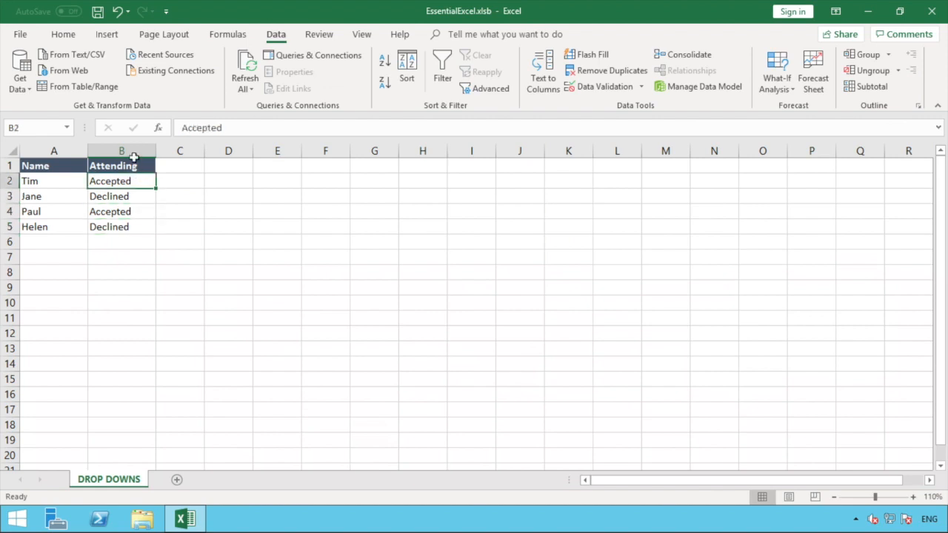
click(134, 151)
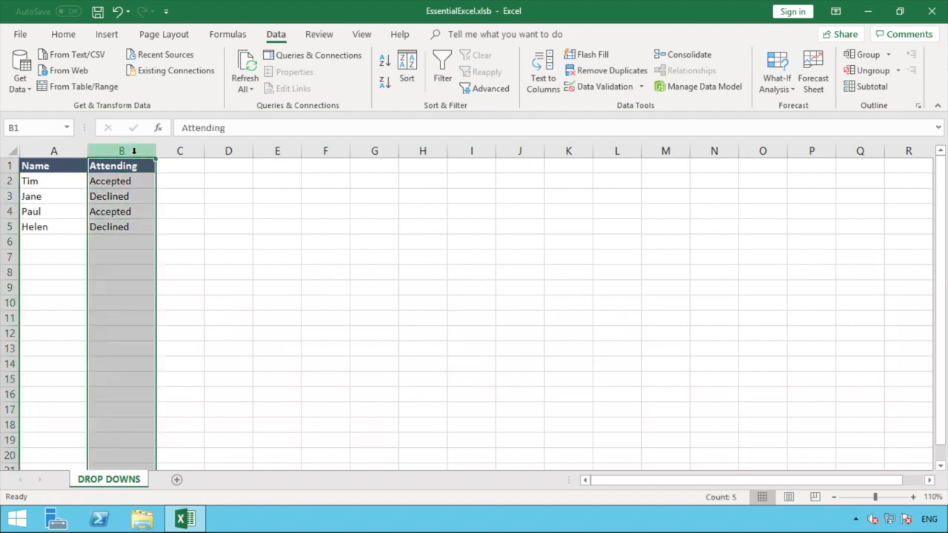
click(139, 195)
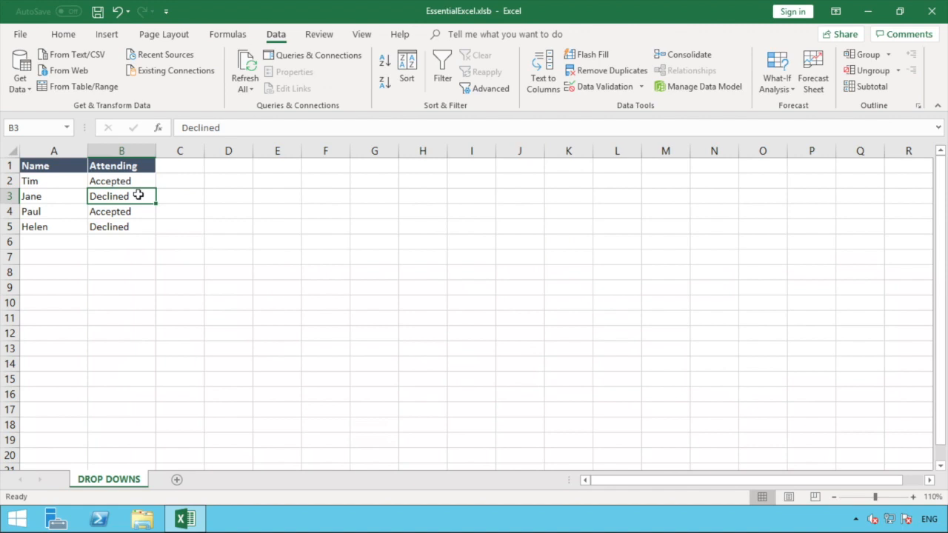